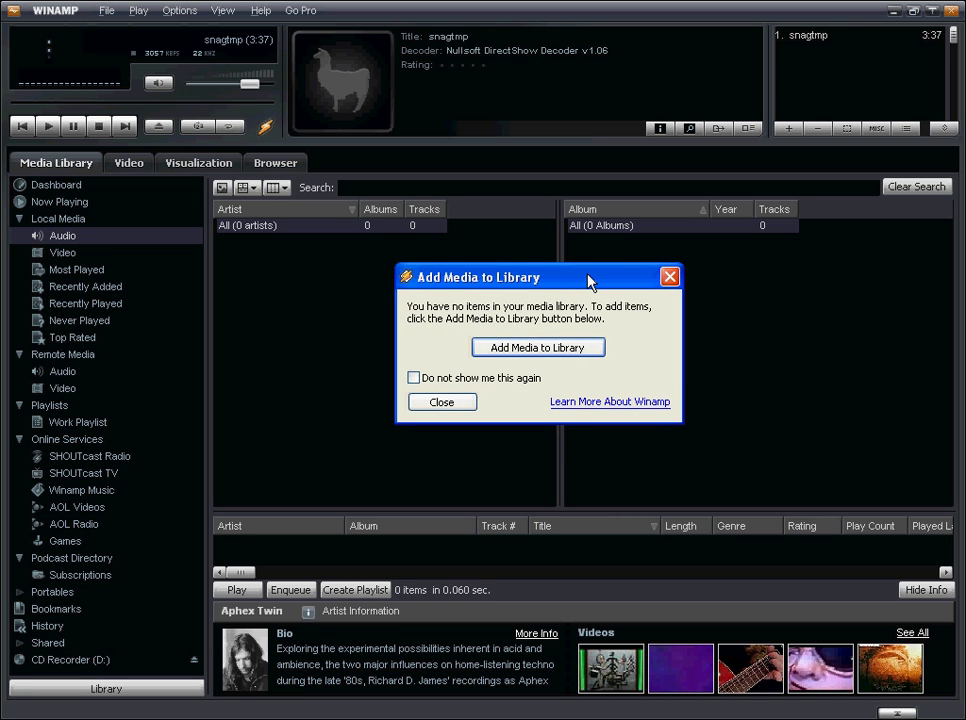
Step: Add the Getting Started folder from the Desktop to the media library
left_click_drag(588, 276, 575, 267)
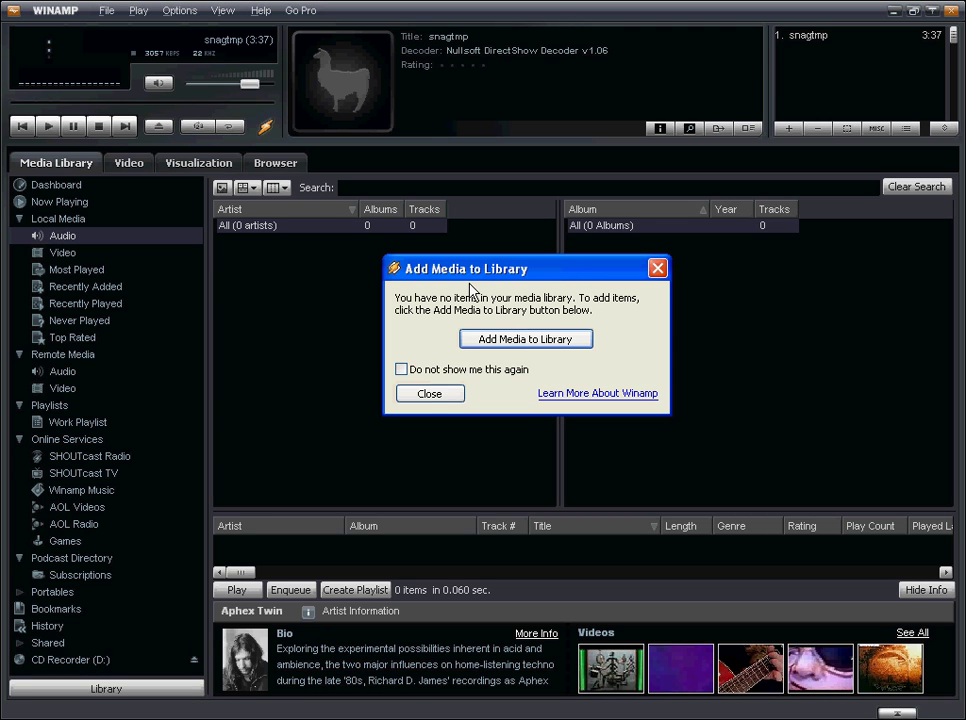
left_click(483, 340)
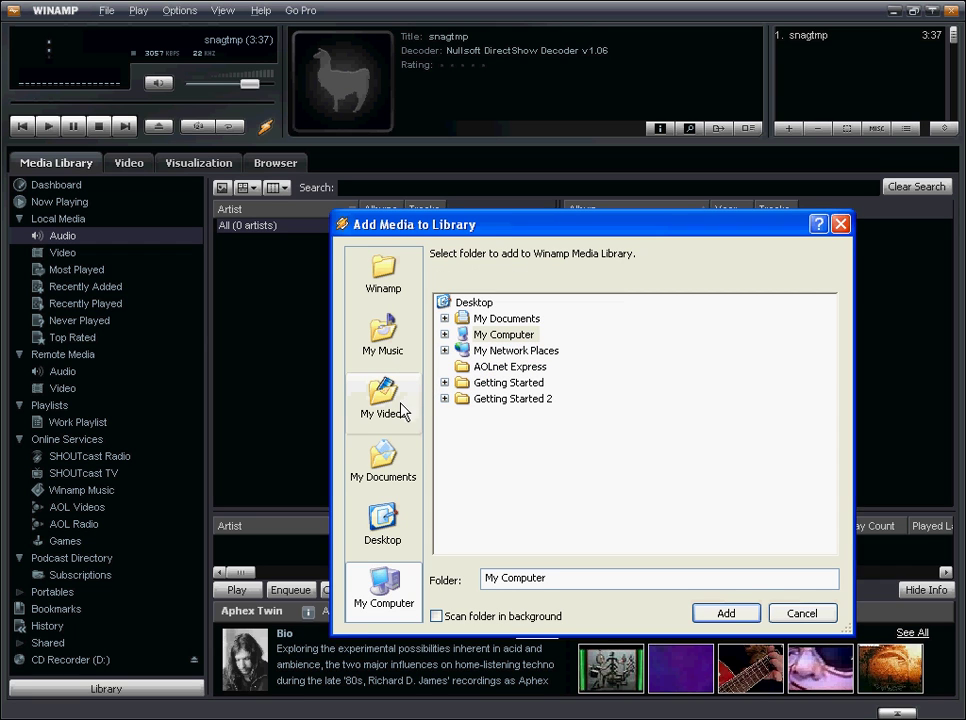
double_click(506, 386)
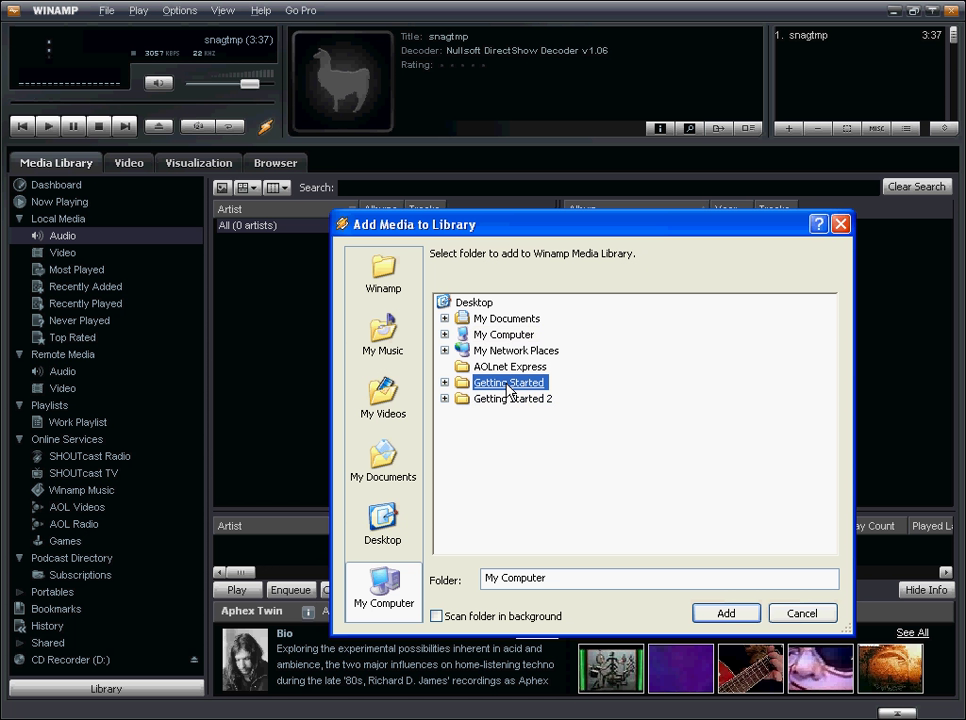
left_click(726, 613)
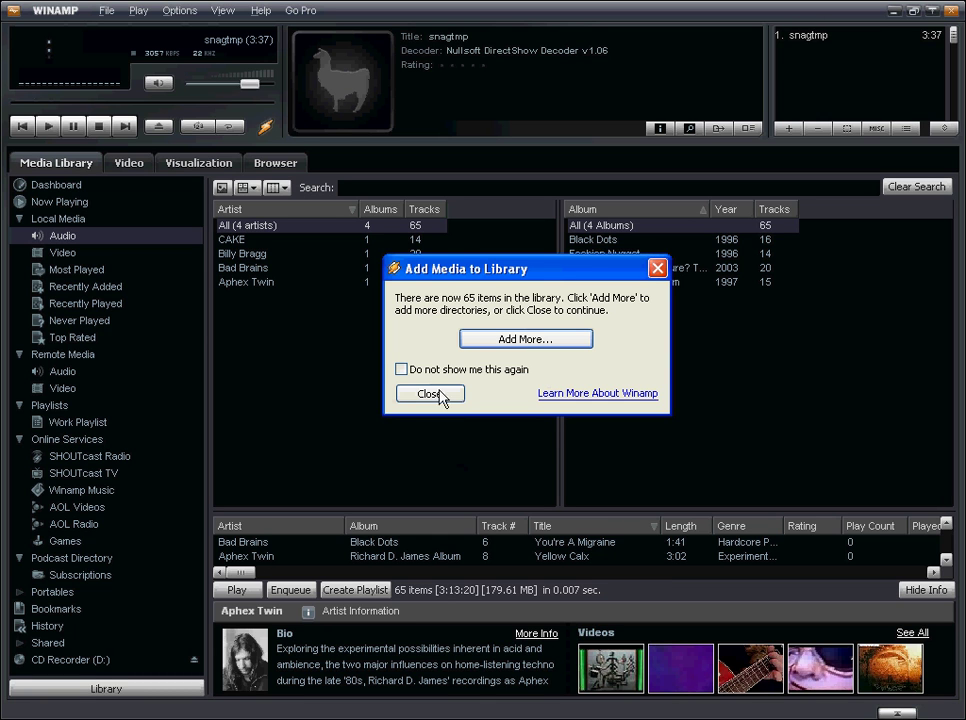
Step: Add the Getting Started 2 folder to the media library as well and close the add-media prompt
left_click(520, 341)
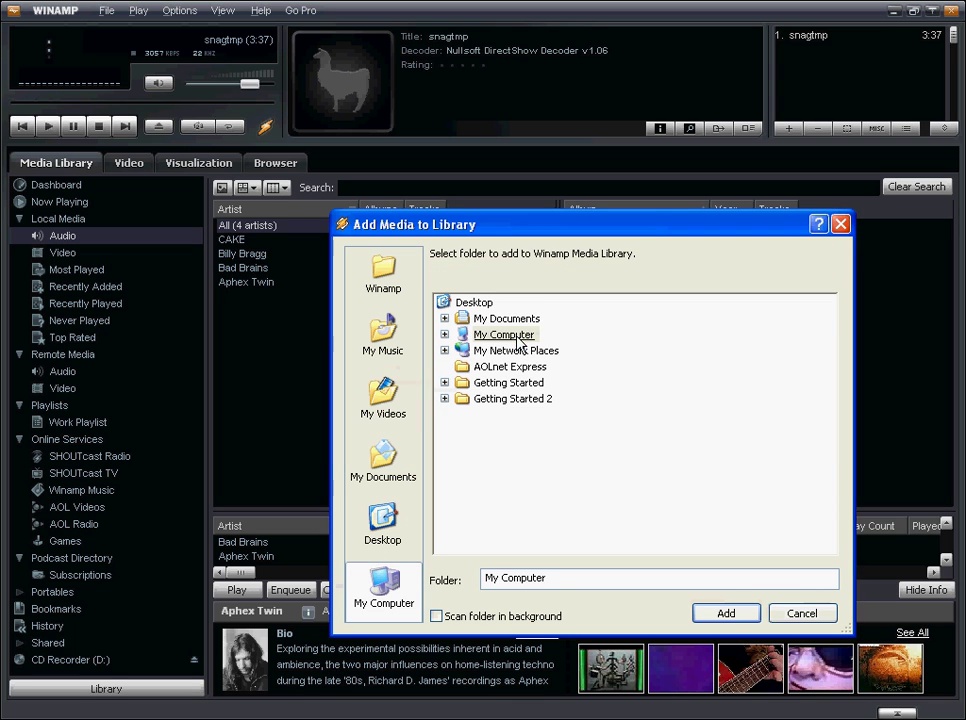
double_click(513, 399)
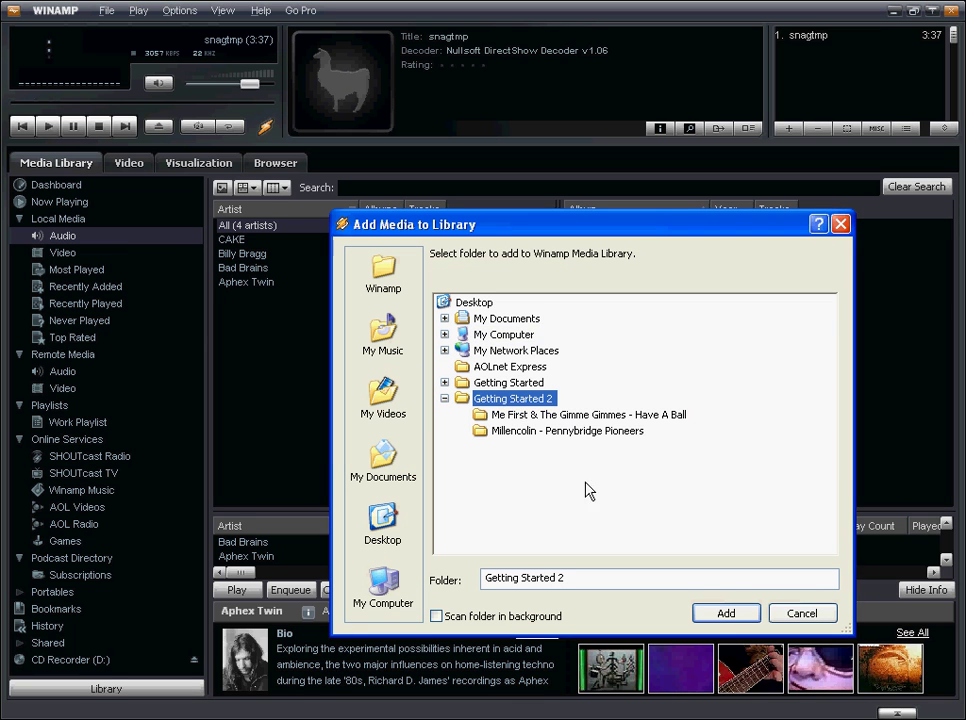
left_click(726, 614)
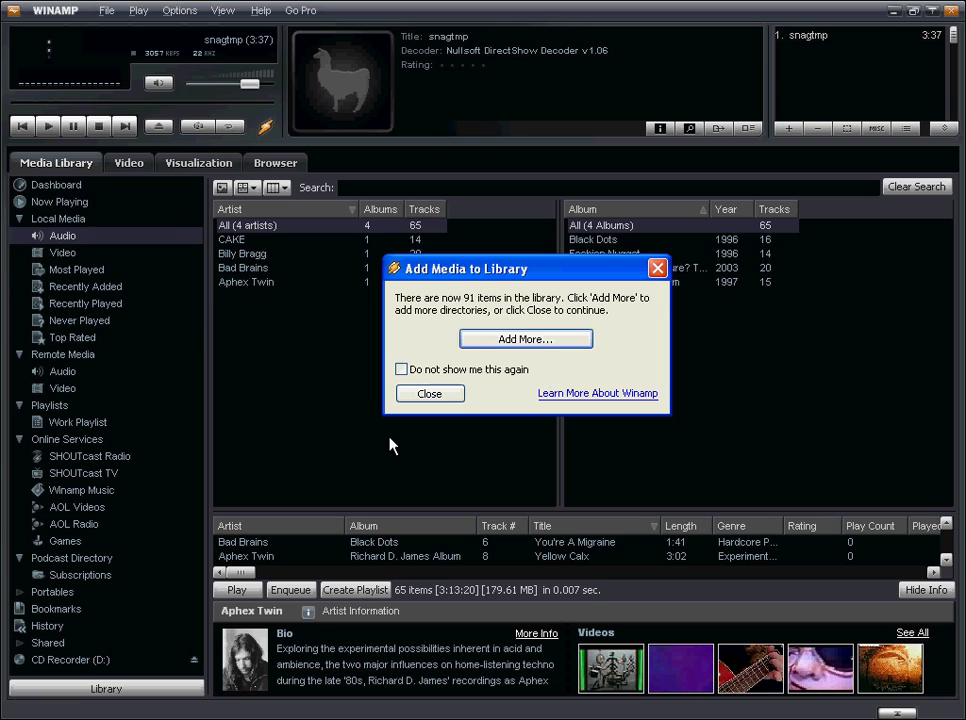
left_click(657, 268)
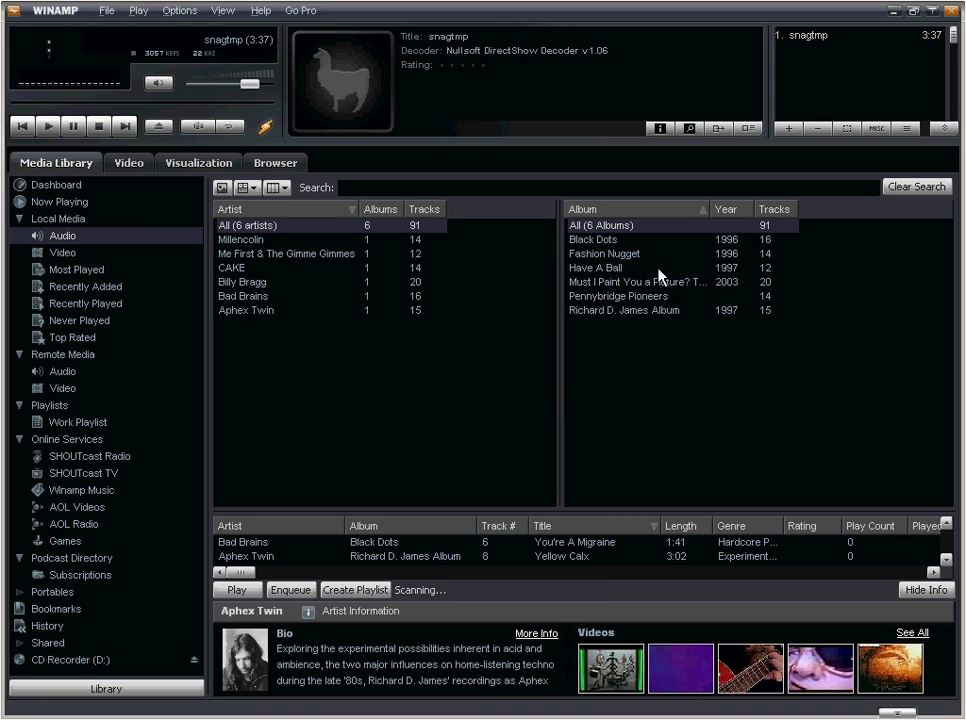
Step: Reopen the Add Media to Library folder chooser and leave it without adding a folder
left_click(105, 11)
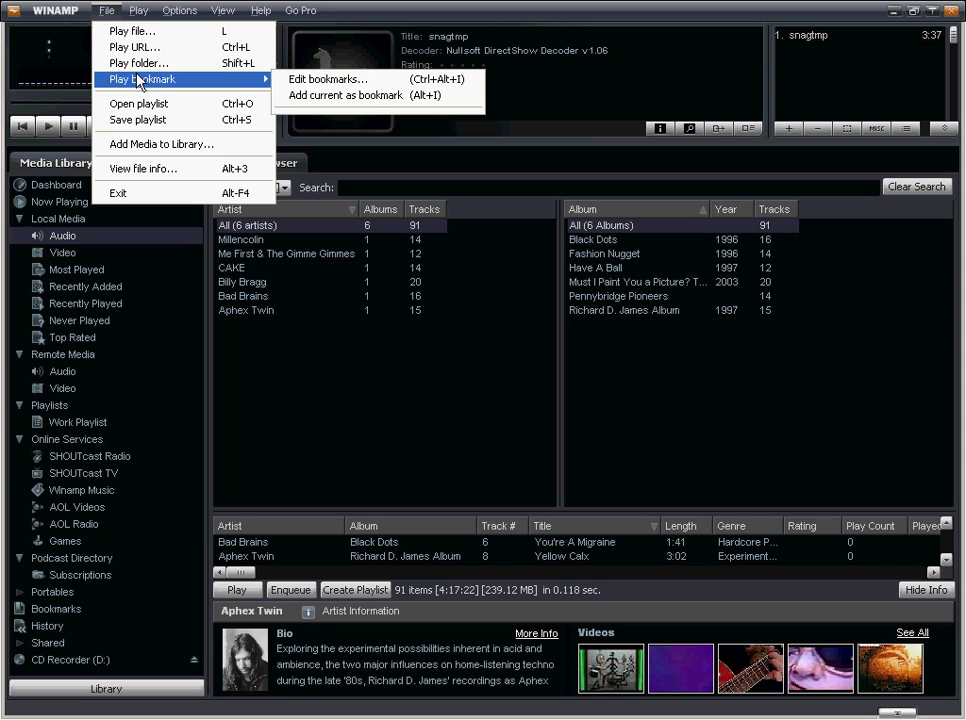
left_click(152, 146)
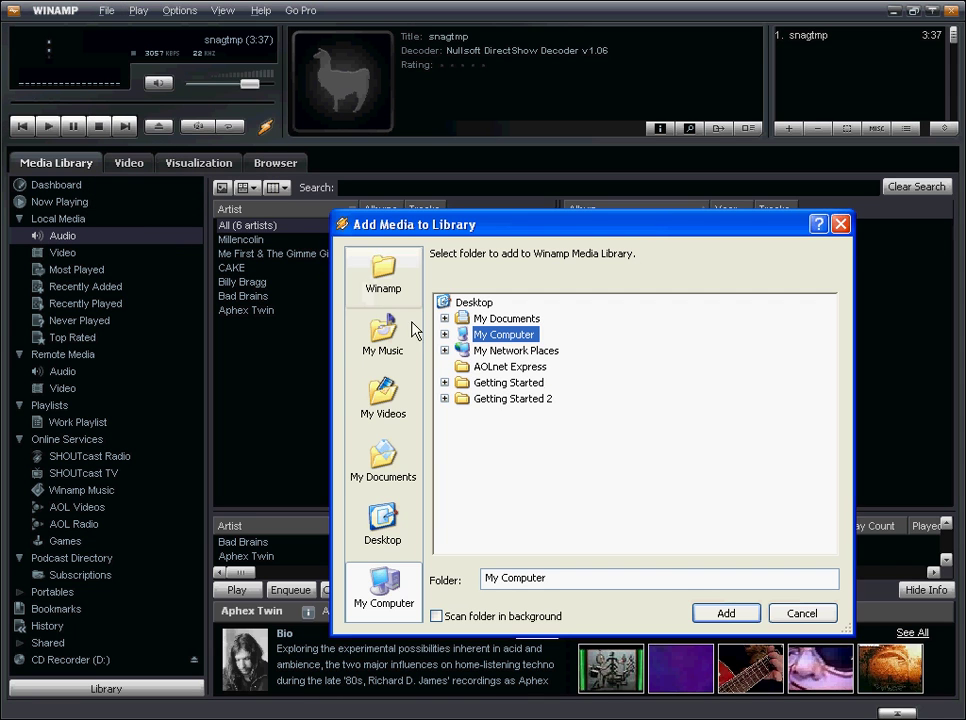
left_click(804, 617)
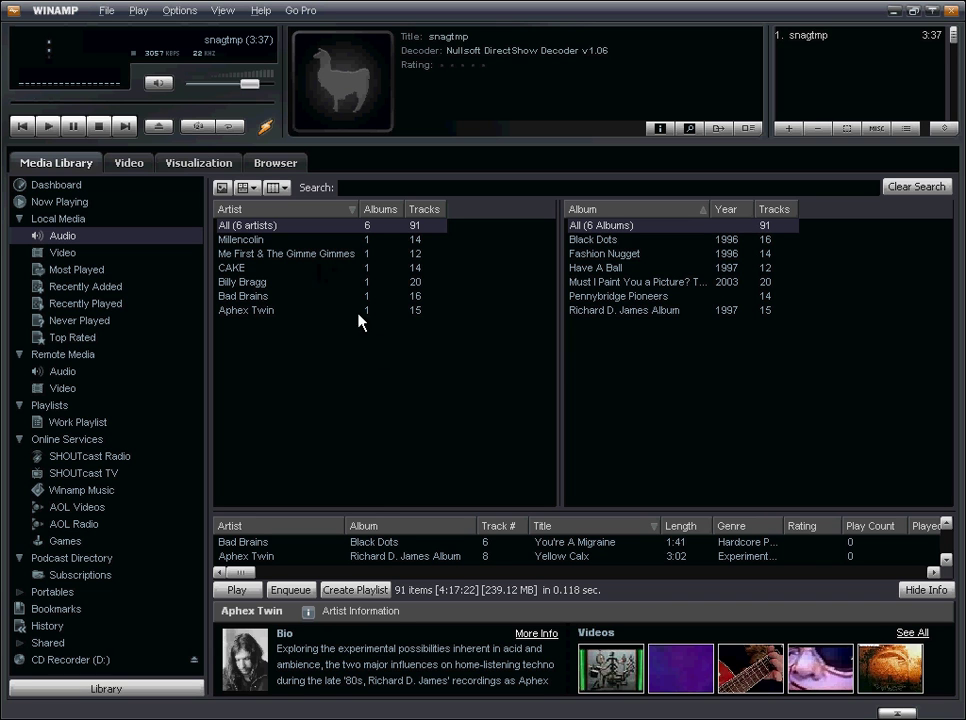
Step: Enlarge the track list to about half the library height and select Billy Bragg's track number 9
left_click_drag(385, 512, 385, 354)
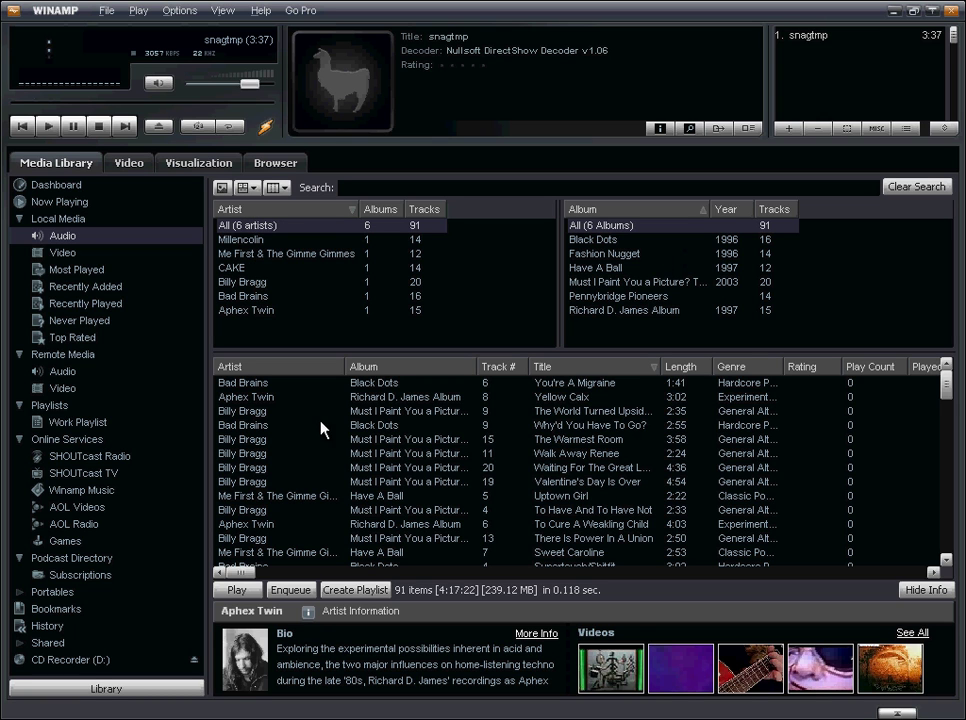
left_click(370, 413)
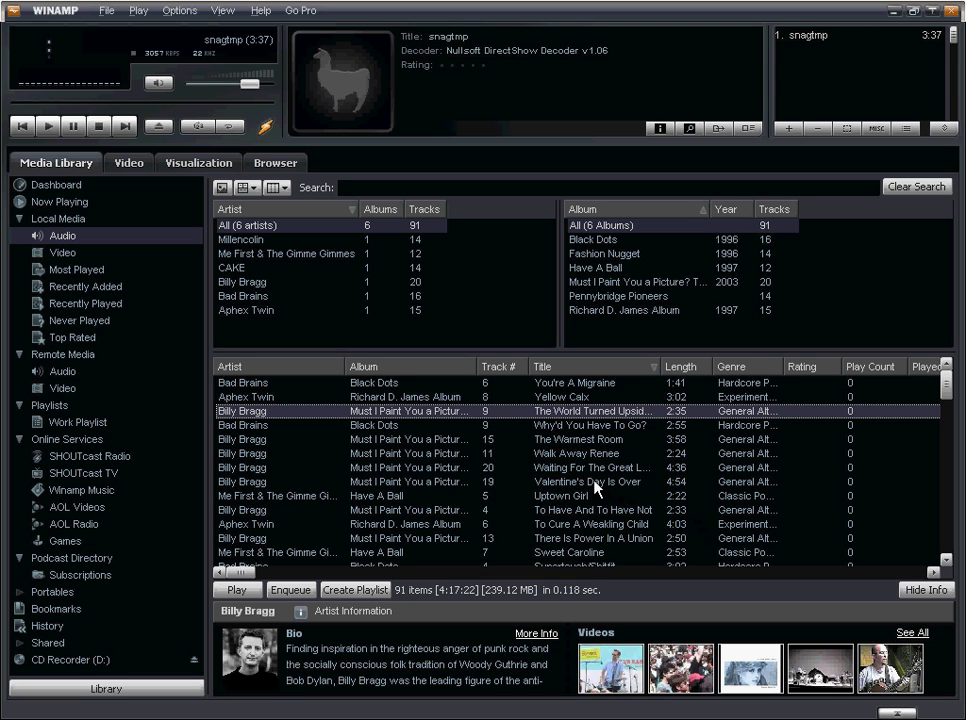
Step: Examine the hidden and visible column options for the artist list and the album list without changing them
right_click(494, 215)
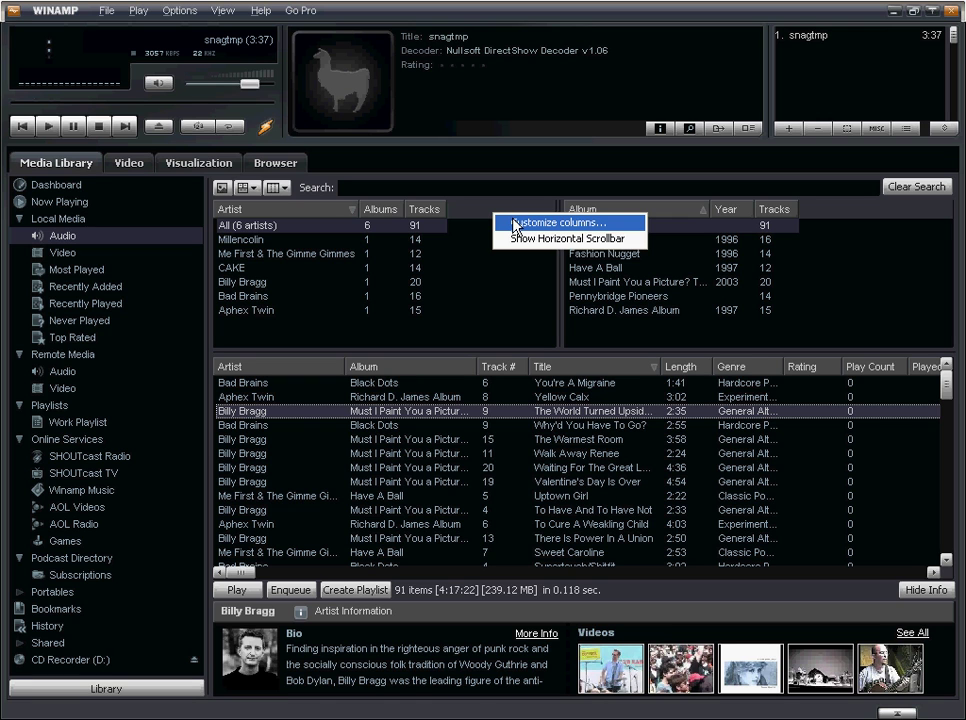
left_click(516, 230)
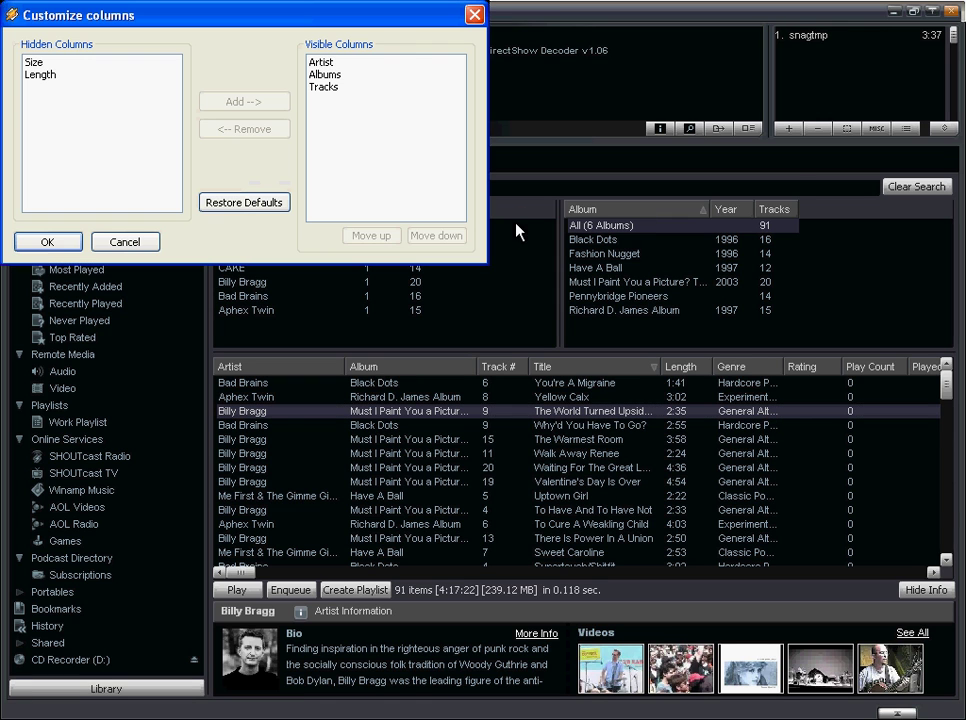
left_click(476, 15)
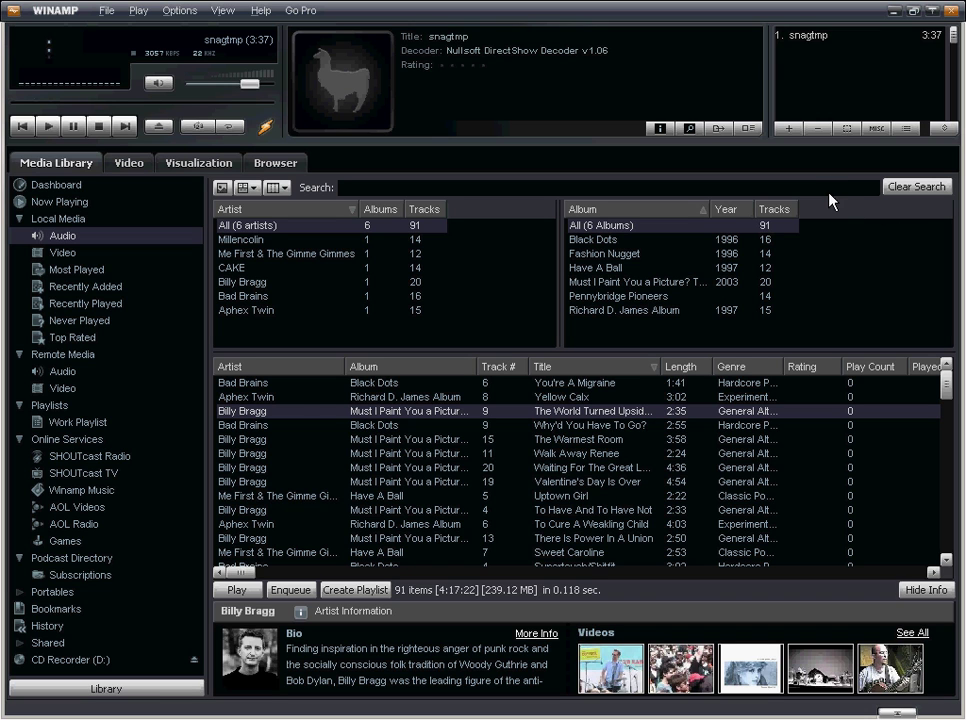
right_click(676, 208)
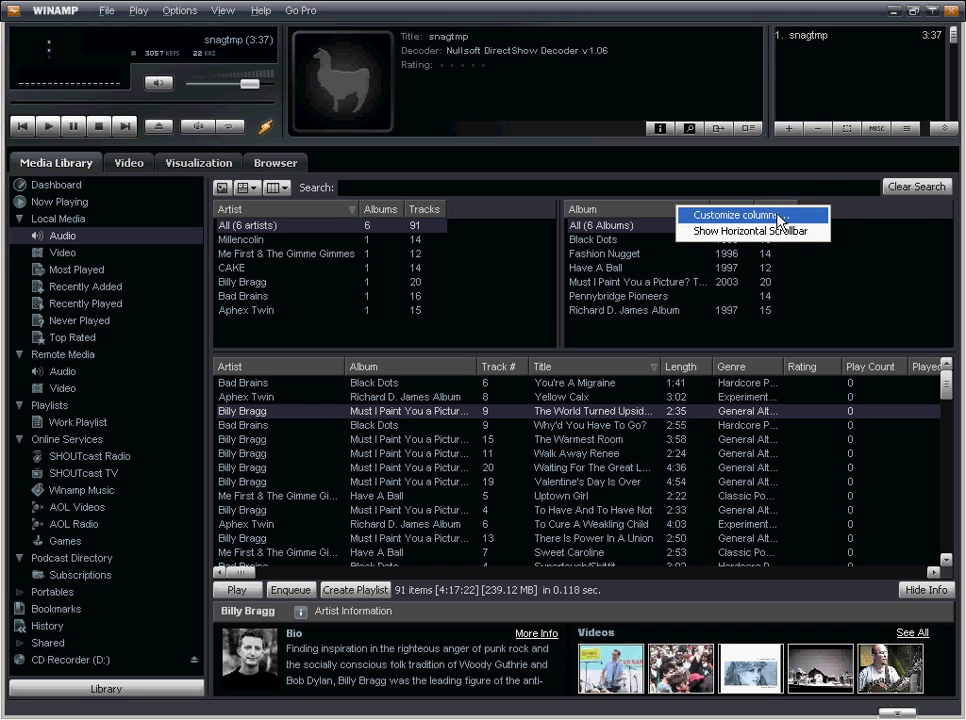
left_click(770, 215)
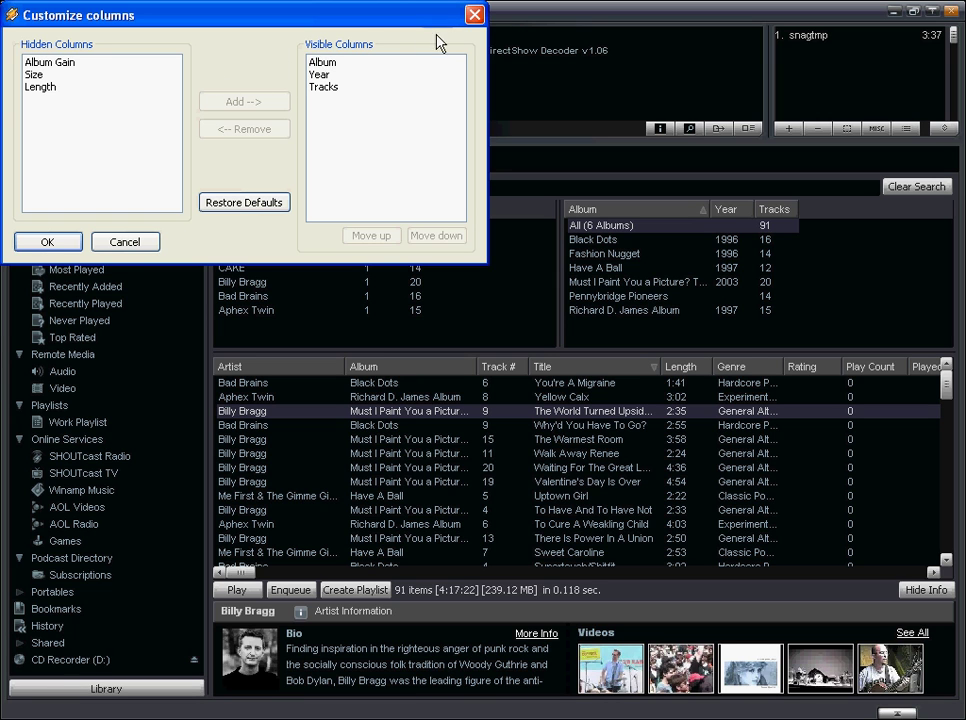
left_click(468, 17)
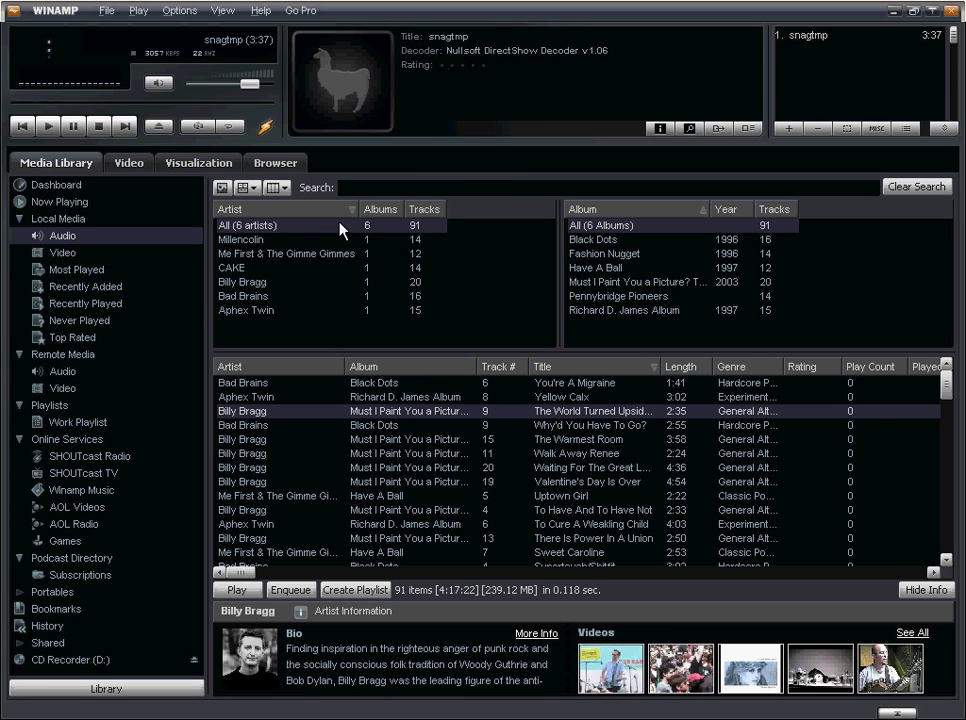
Step: Switch the library view to Artist\Album Art and browse through the album covers
left_click(253, 188)
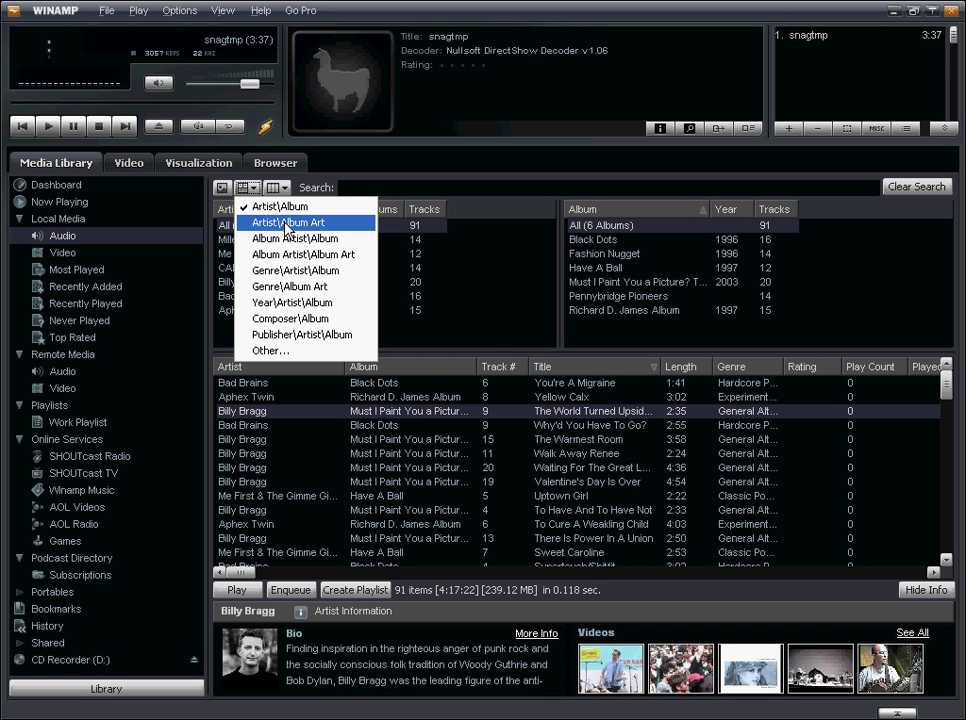
left_click(287, 224)
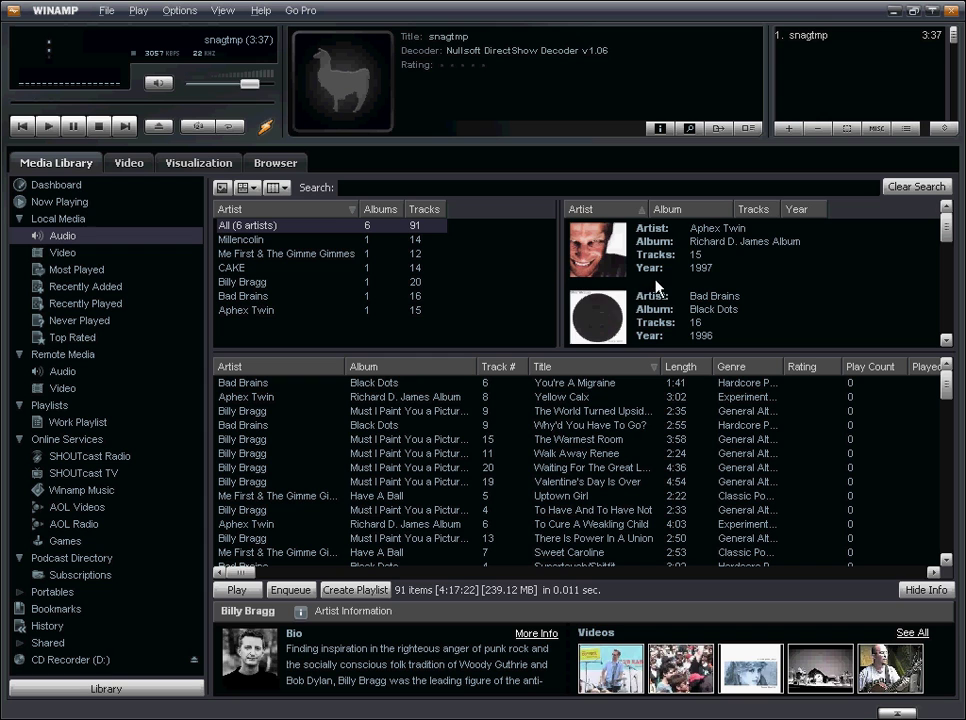
left_click(946, 340)
left_click(946, 340)
left_click(947, 338)
left_click_drag(945, 318, 940, 188)
Step: Show the album art as Large Icon and enlarge its pane in width and height so all covers fit
left_click(278, 187)
mouse_move(296, 225)
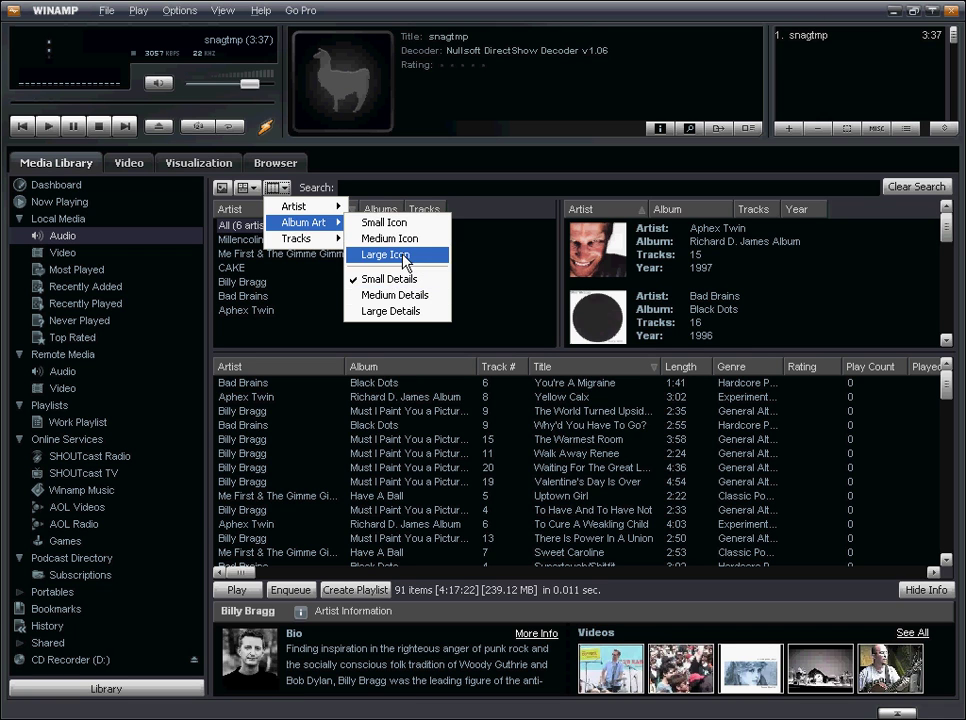
left_click(390, 255)
left_click_drag(557, 266, 360, 281)
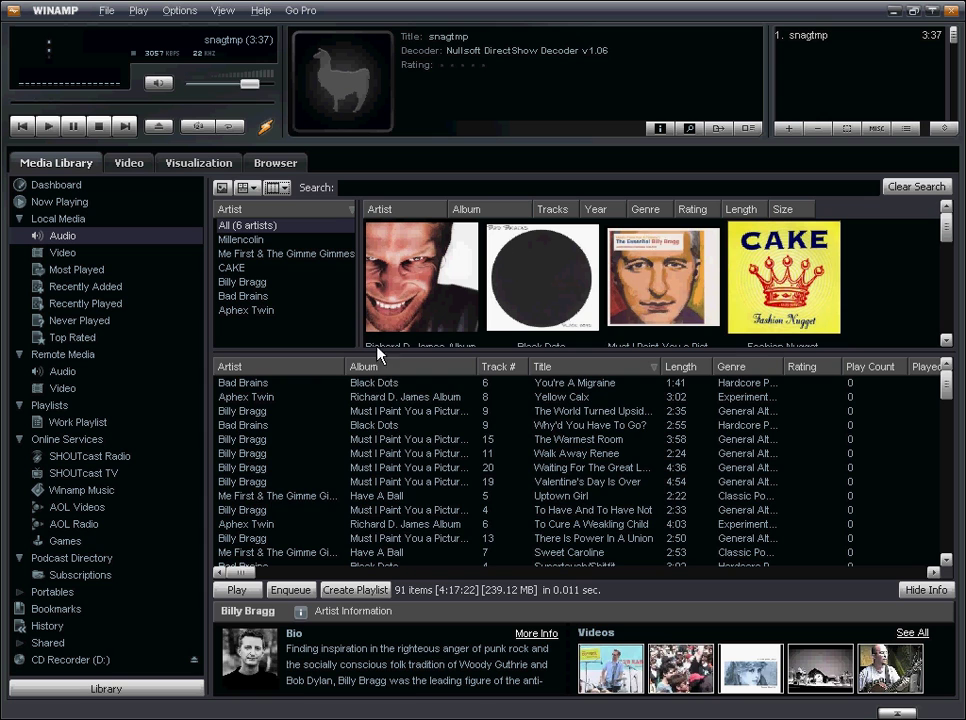
left_click_drag(377, 352, 432, 524)
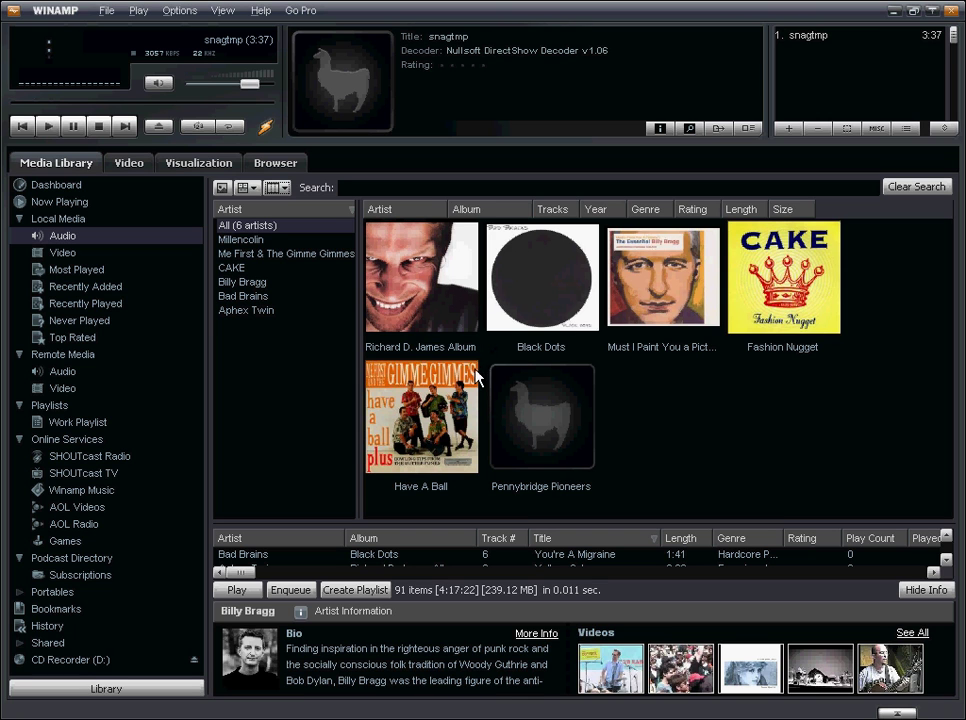
Step: Get album art for Pennybridge Pioneers and apply the Millencolin cover image offered for it
right_click(536, 428)
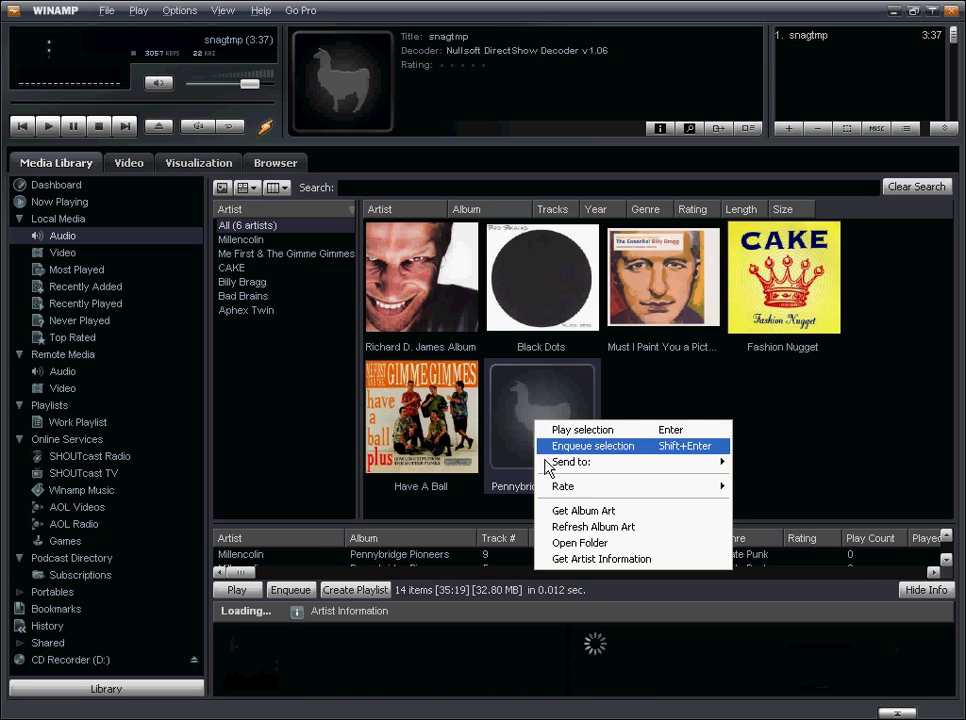
left_click(573, 514)
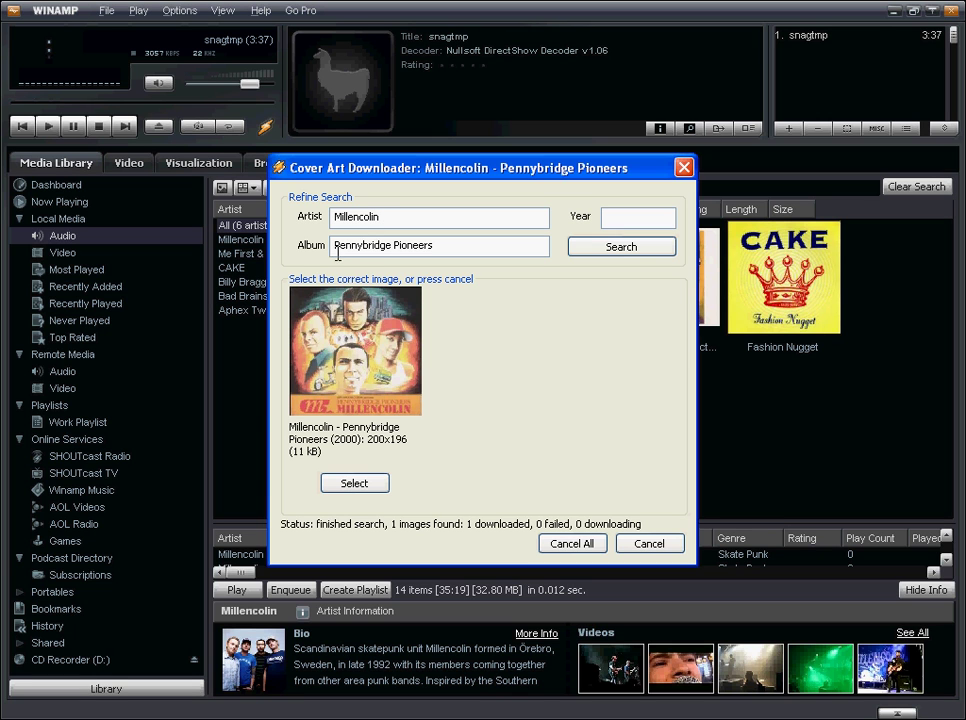
left_click_drag(446, 245, 240, 240)
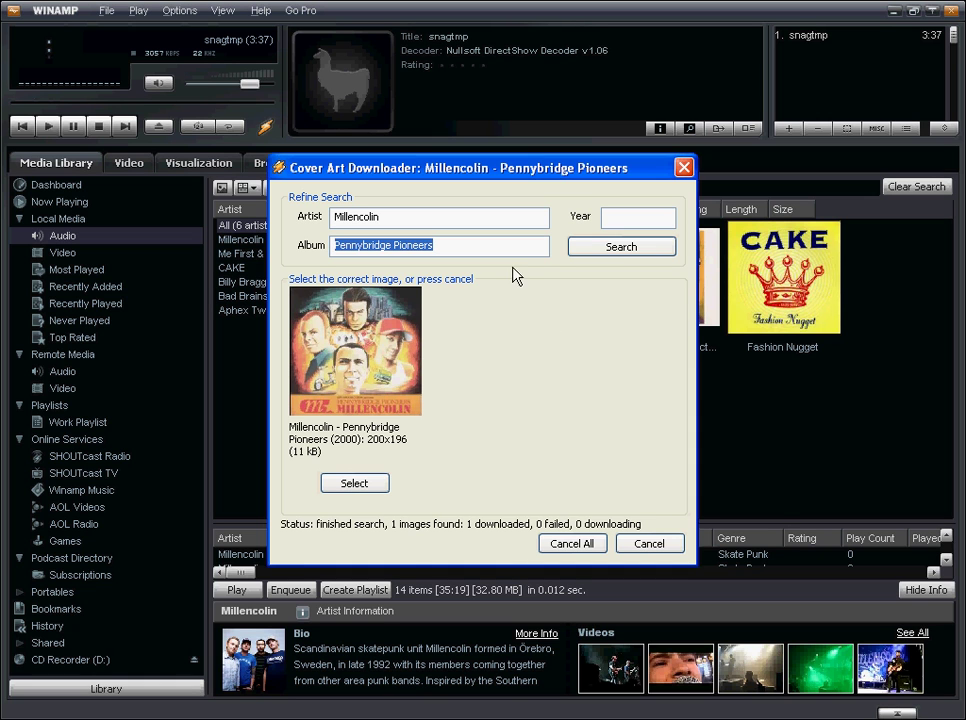
left_click(487, 246)
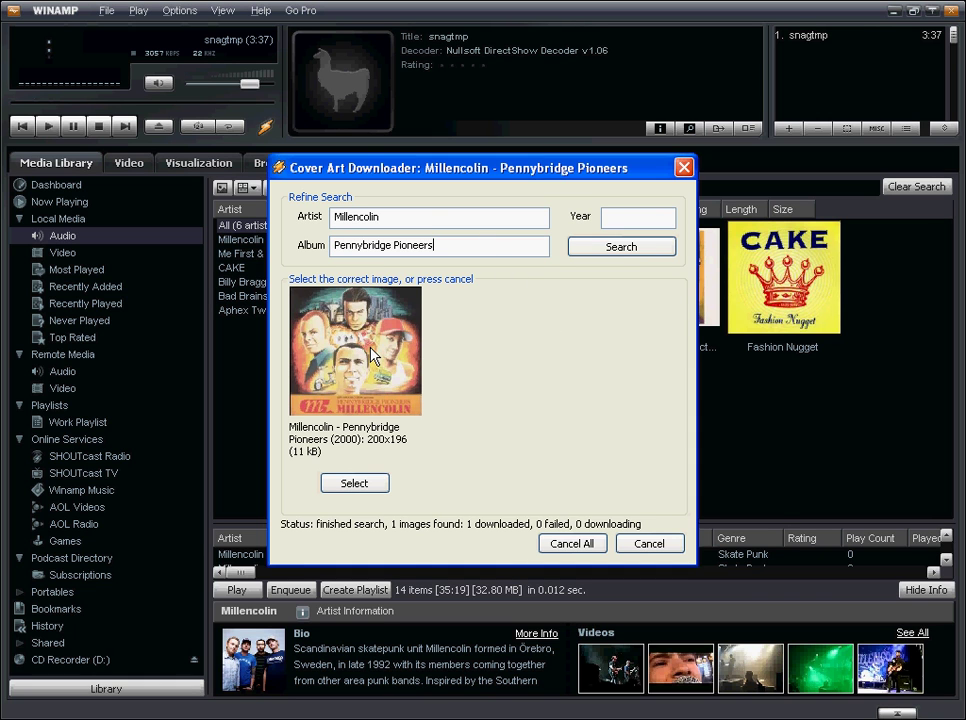
left_click(356, 483)
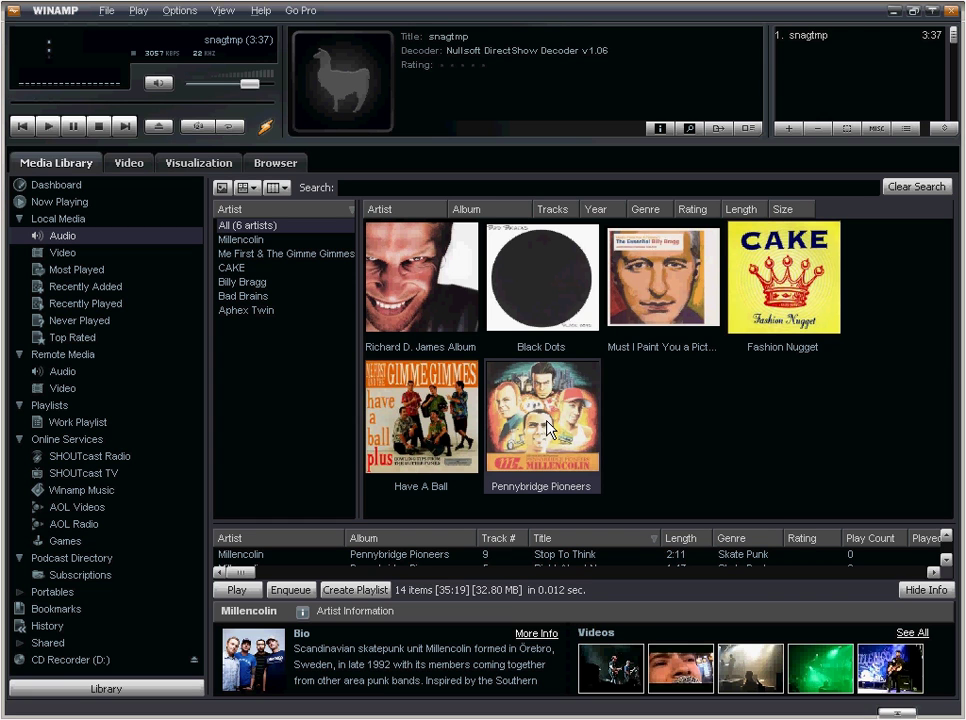
Step: Play the Pennybridge Pioneers album and, with the track list enlarged, switch playback to its track No Cigar
double_click(548, 430)
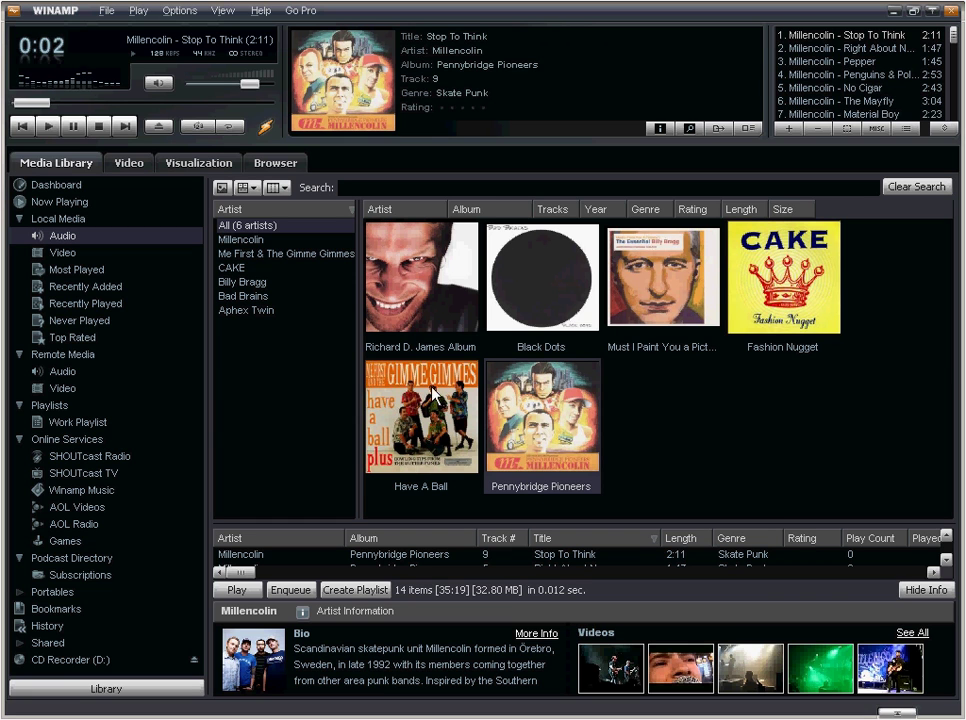
left_click_drag(388, 518, 398, 400)
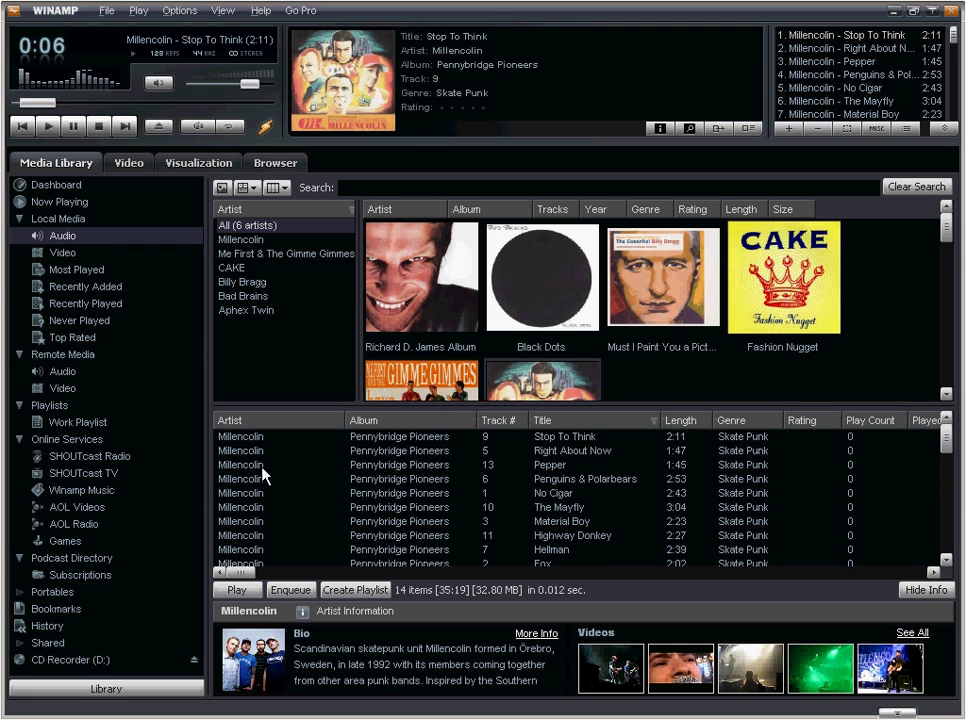
left_click(250, 494)
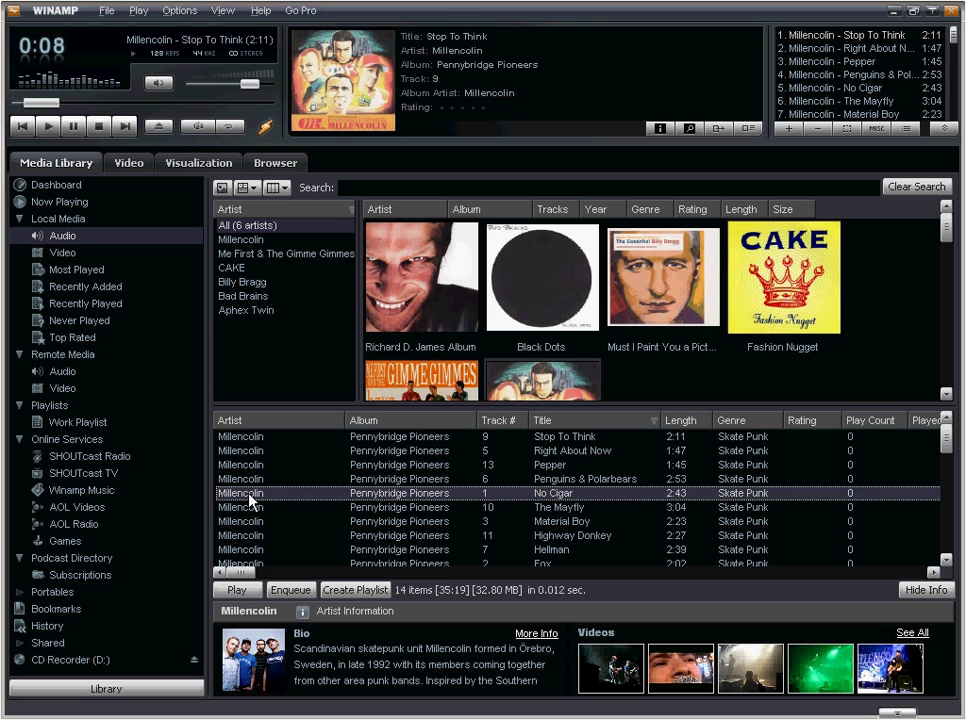
double_click(250, 494)
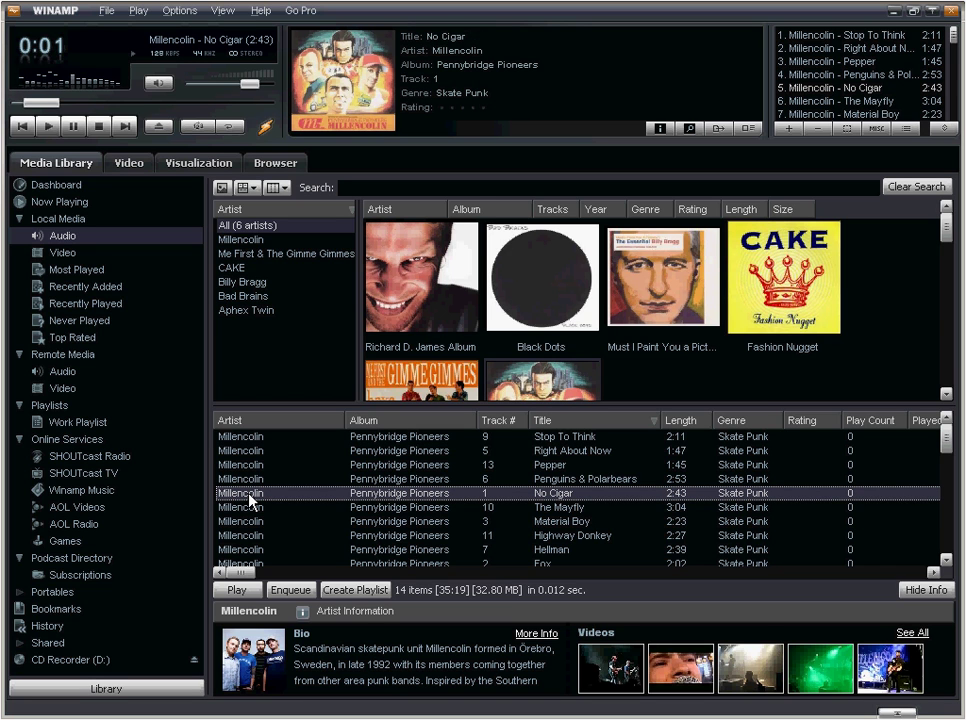